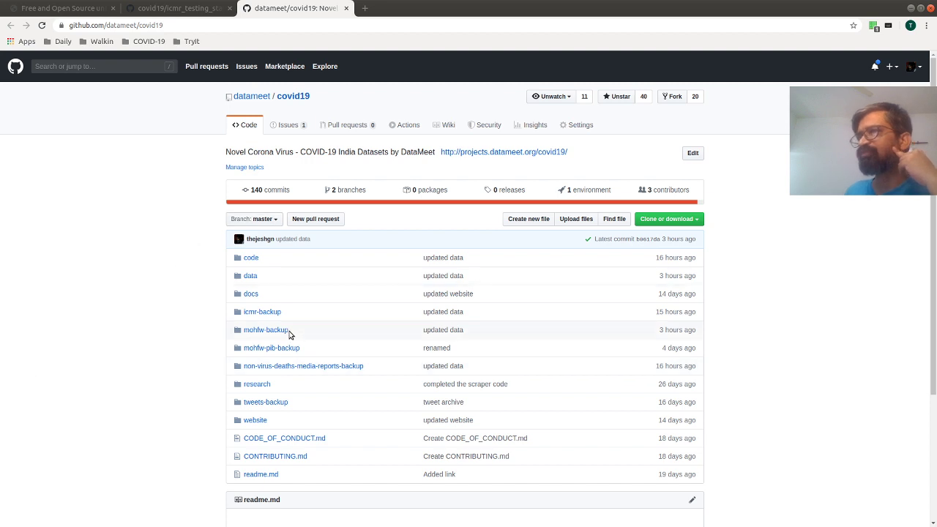
Open data/icmr_testing_status.json on GitHub and drag-select all 24 lines of its JSON.
click(250, 276)
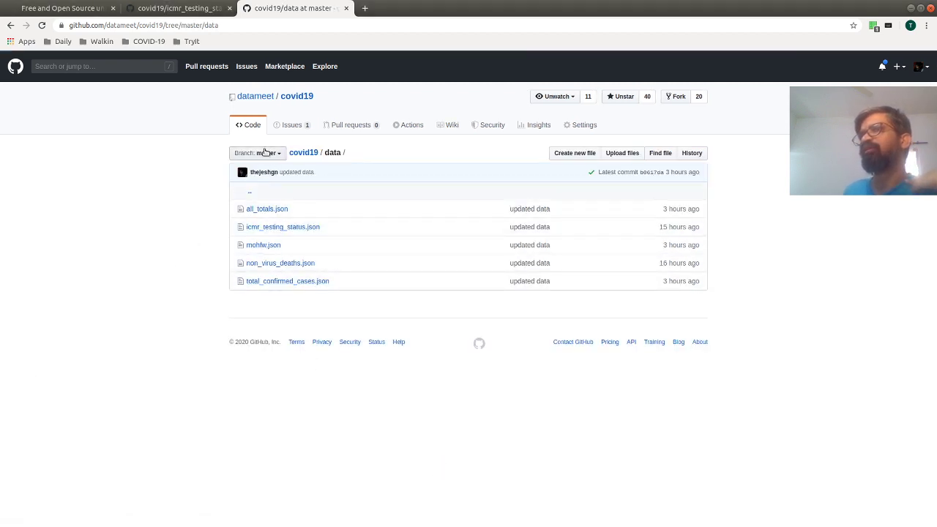
click(271, 230)
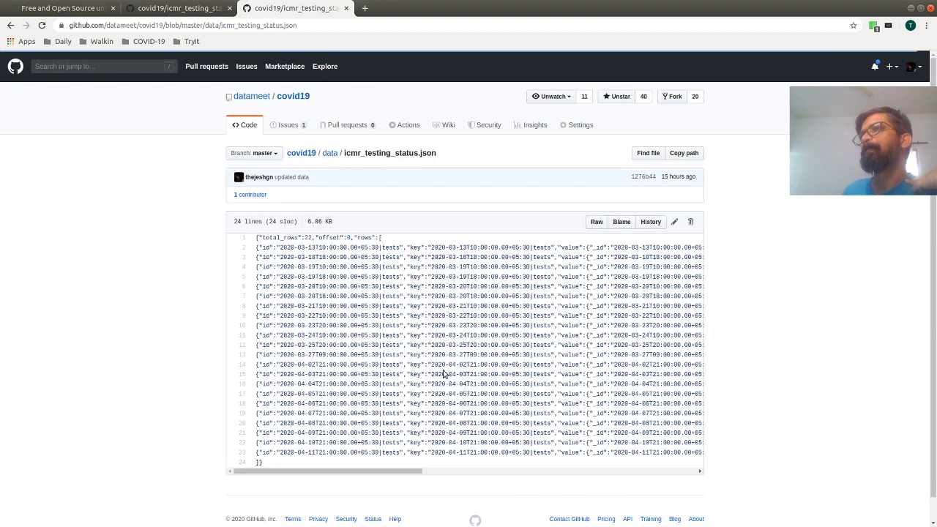
mouse_move(375, 286)
mouse_down()
mouse_move(413, 425)
mouse_move(404, 466)
mouse_move(685, 472)
mouse_up()
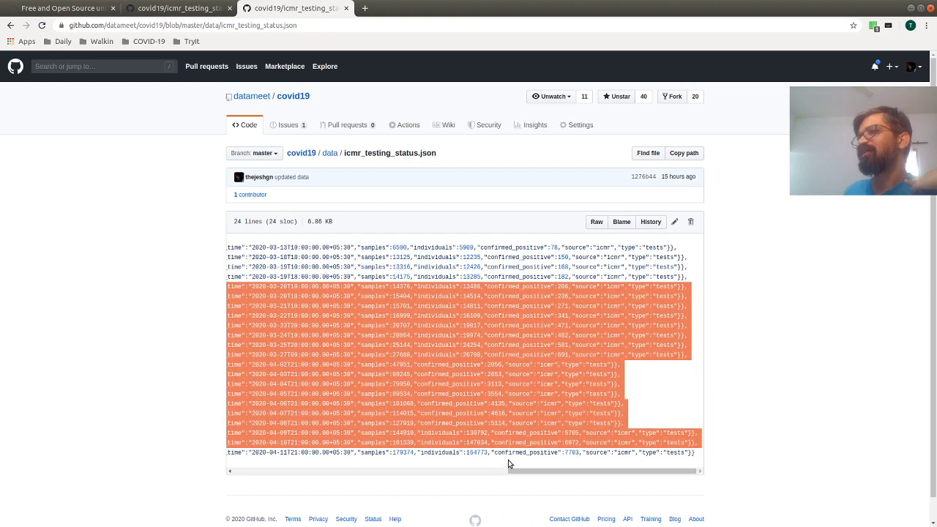
mouse_move(537, 472)
mouse_down()
mouse_move(273, 473)
mouse_move(257, 441)
mouse_move(243, 241)
mouse_up()
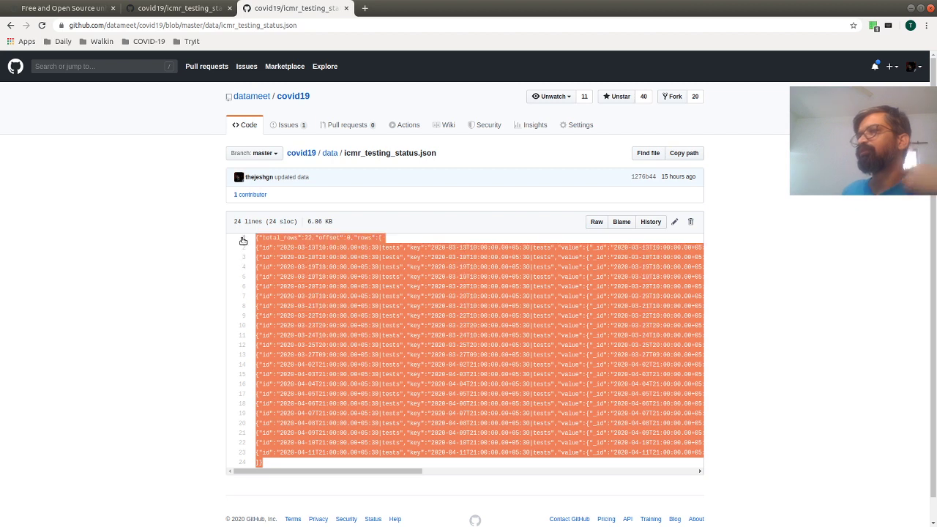
Search Google for 'json editor' in a new tab and open the jsoneditoronline.org result.
click(365, 8)
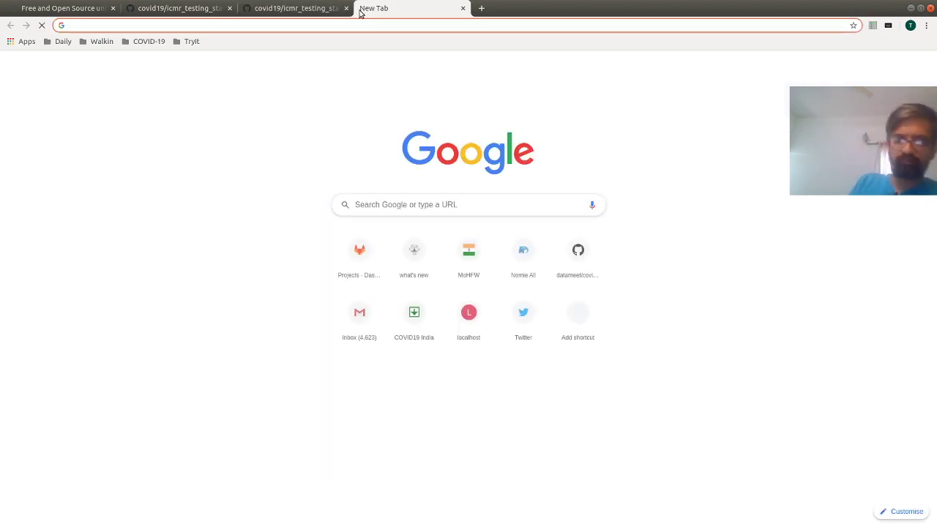
text(js)
key(Return)
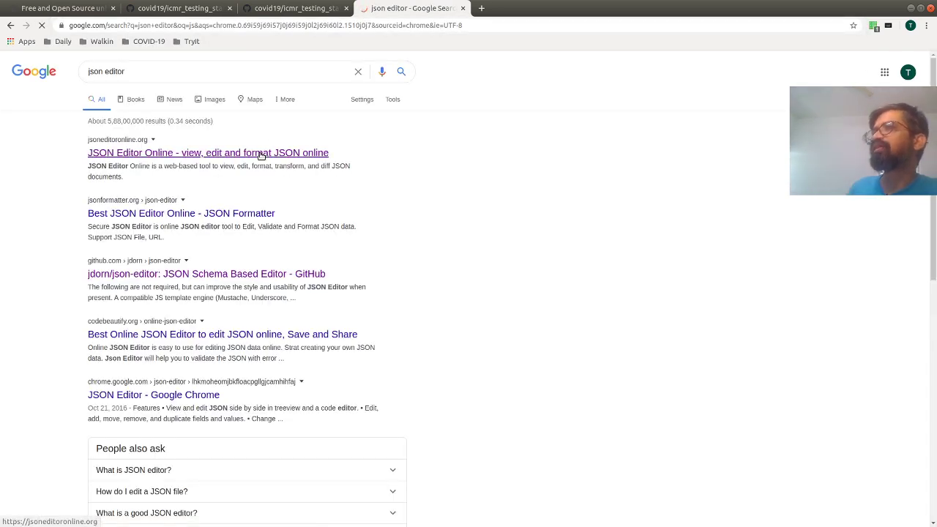
click(261, 156)
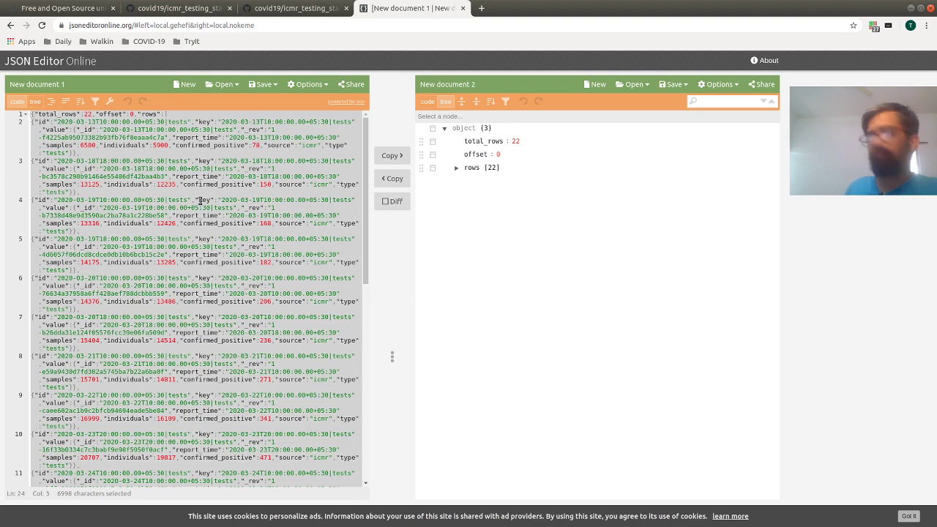
Show the JSON in tree view, expanding rows > 0 > value to inspect individuals and _id.
click(391, 155)
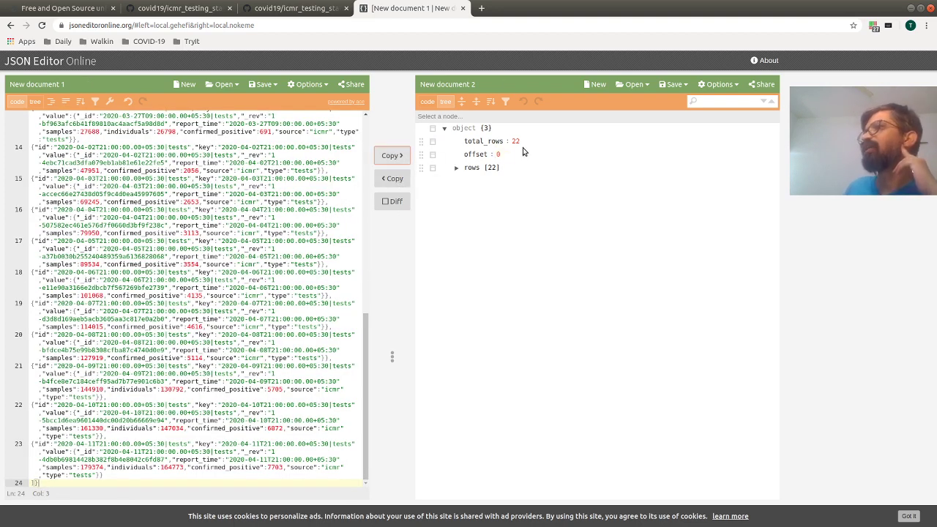
click(454, 168)
click(469, 181)
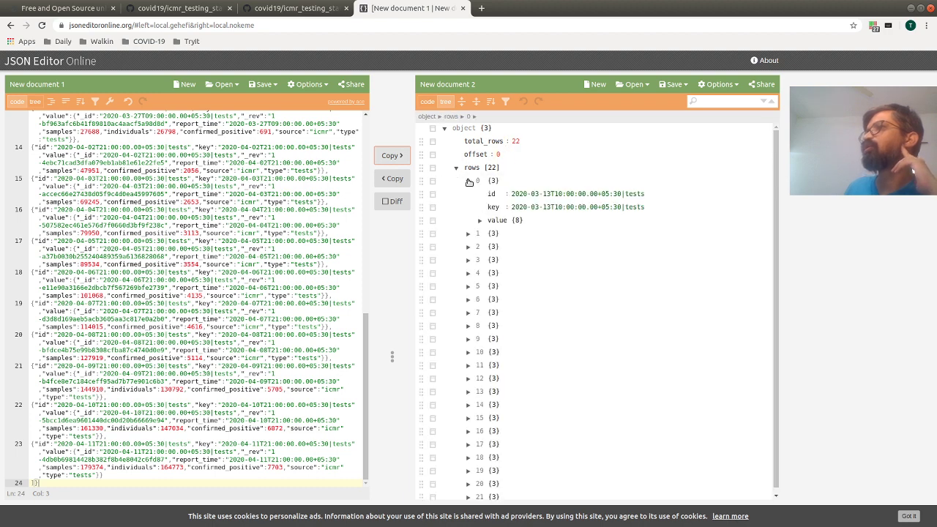
click(480, 221)
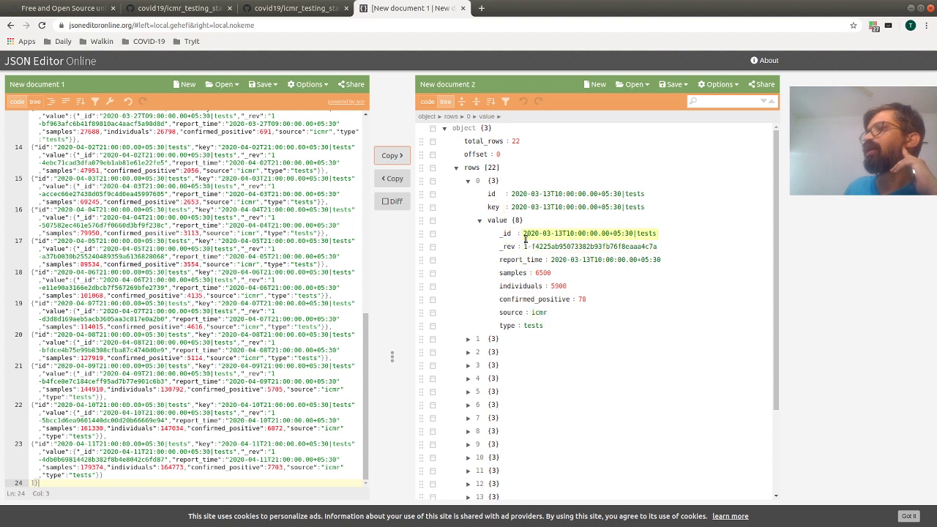
click(519, 286)
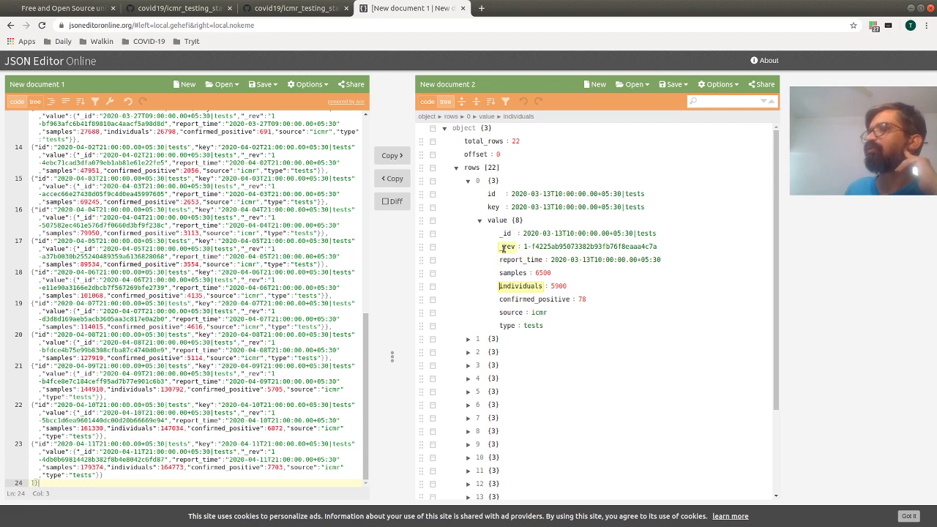
click(505, 233)
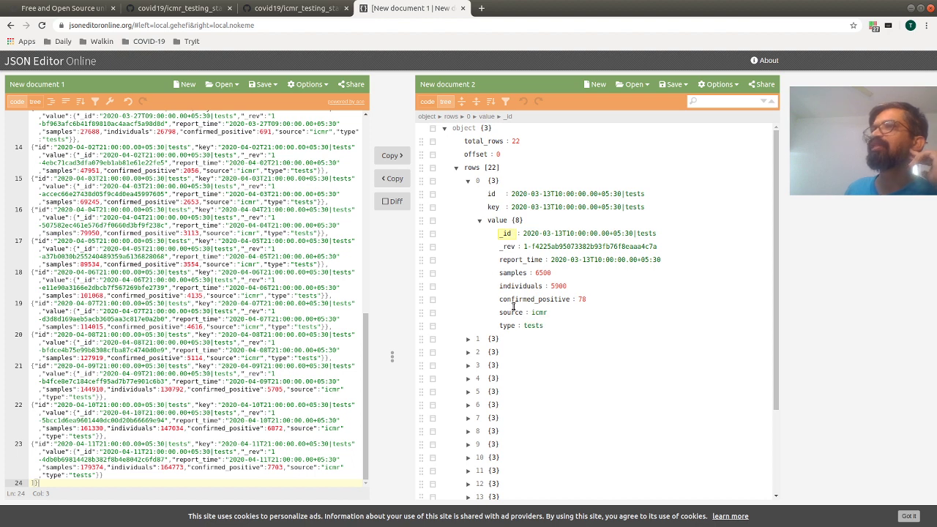
Select all the raw JSON text and switch to the open-source apps tab.
click(233, 279)
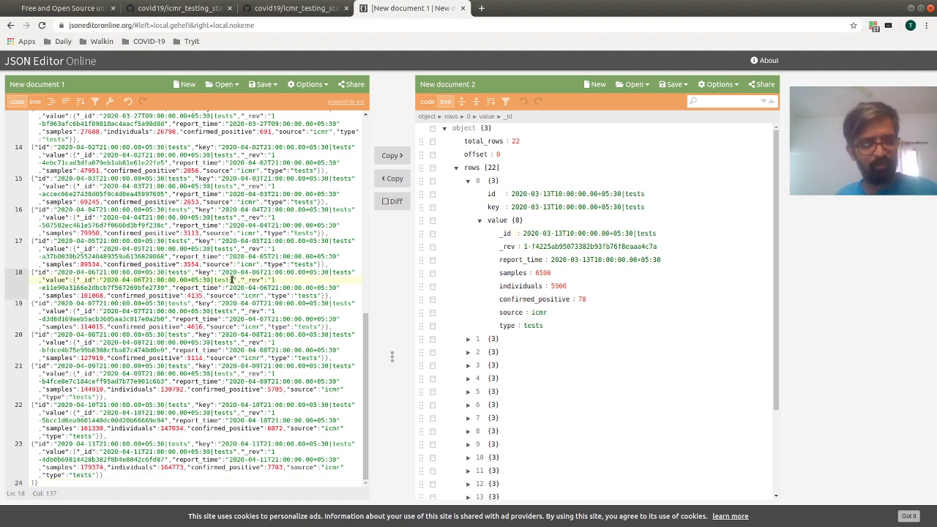
key(ctrl+a)
click(101, 9)
Load the json-csv converter page by appending json-csv to the apps.thejeshgn.com address.
scroll(234, 278, down, 3)
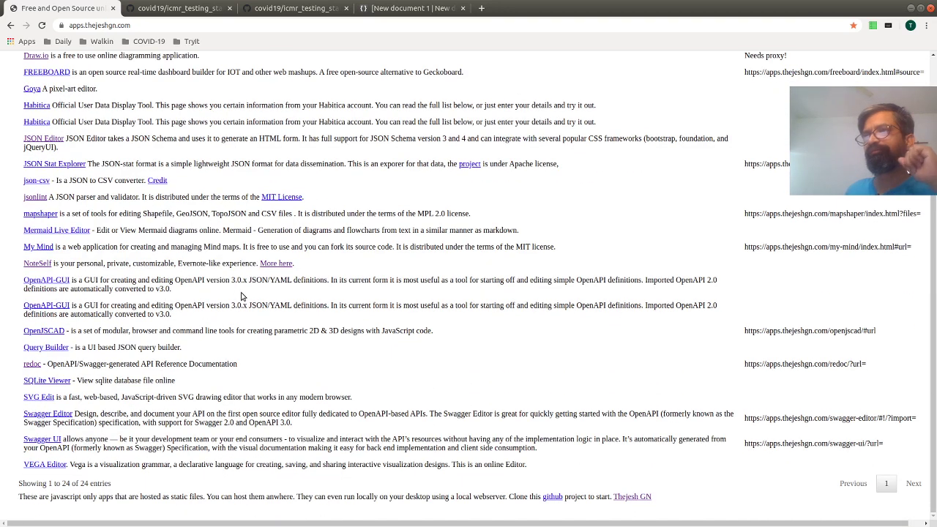
scroll(241, 295, up, 1)
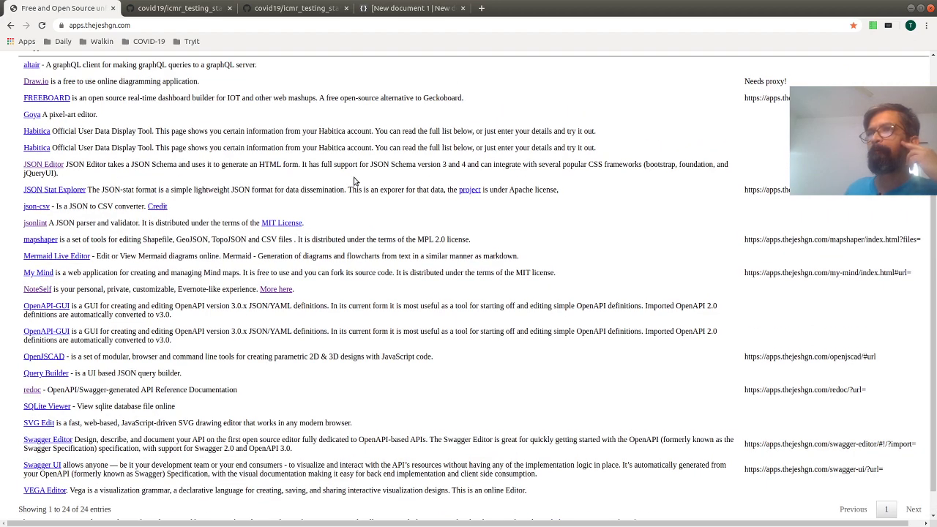
scroll(354, 181, up, 2)
scroll(353, 181, down, 3)
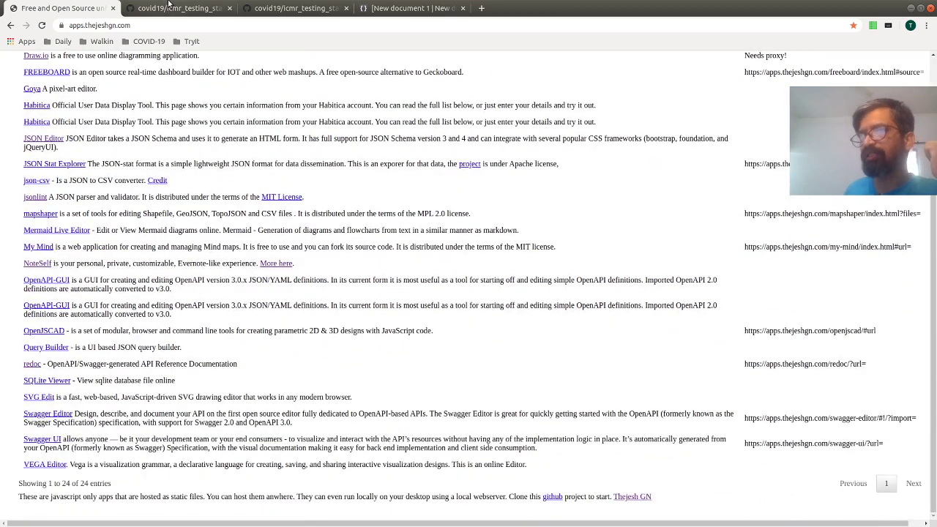
click(160, 27)
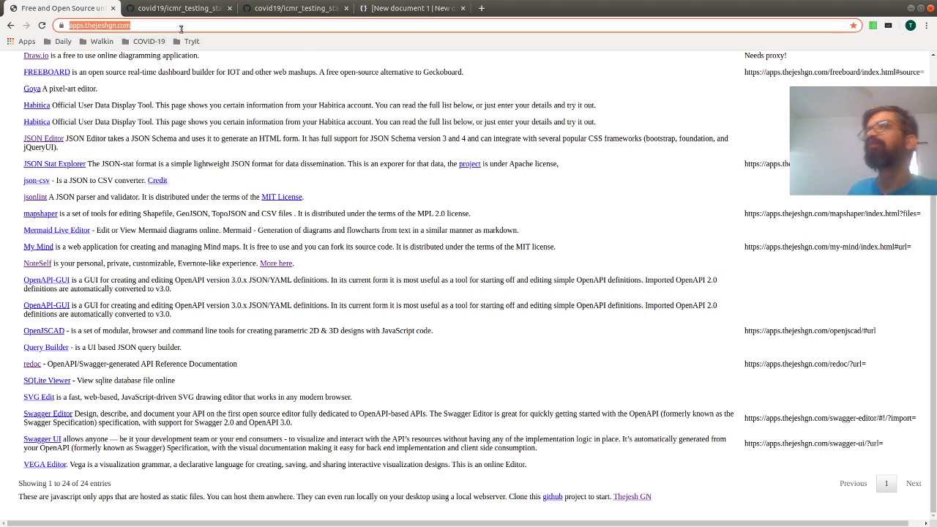
click(180, 29)
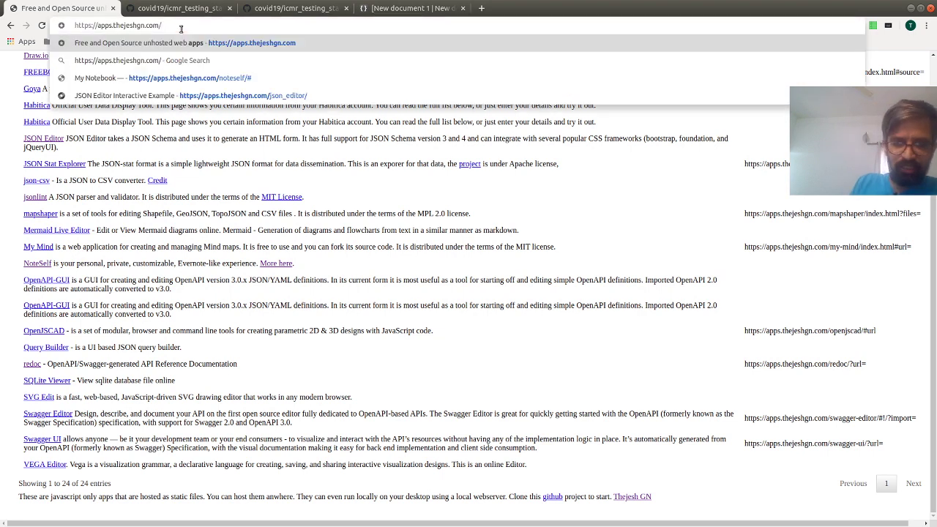
text(json-)
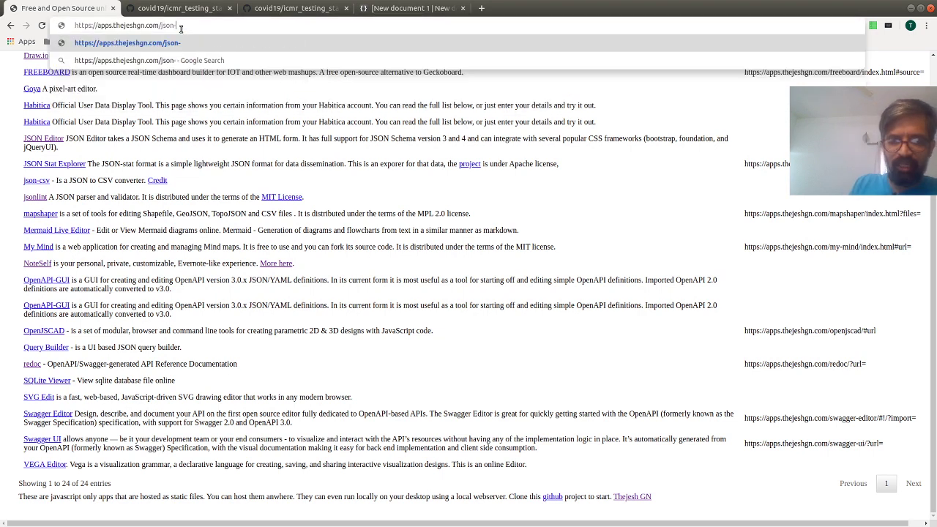
text(csv)
key(Return)
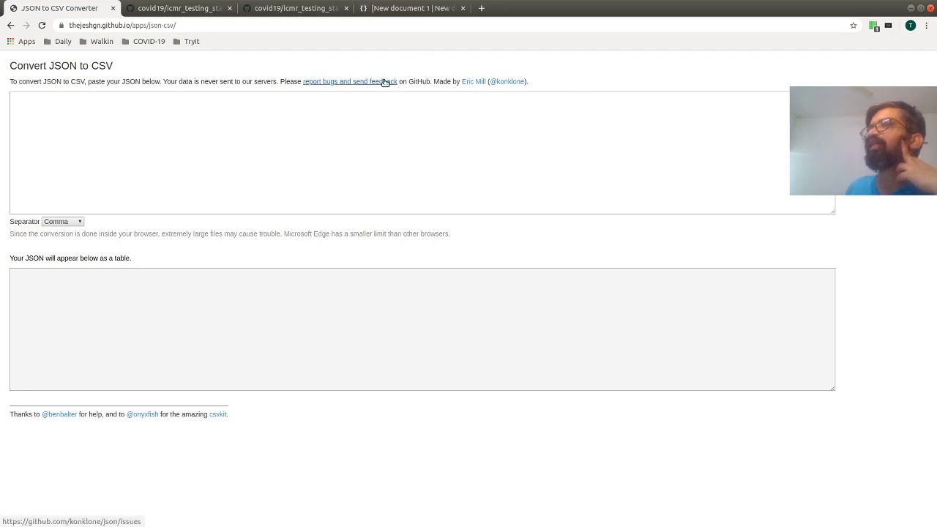
Open the 'report bugs and send feedback' link in a new tab and view the konklone/json repository.
right_click(384, 82)
click(430, 88)
click(168, 9)
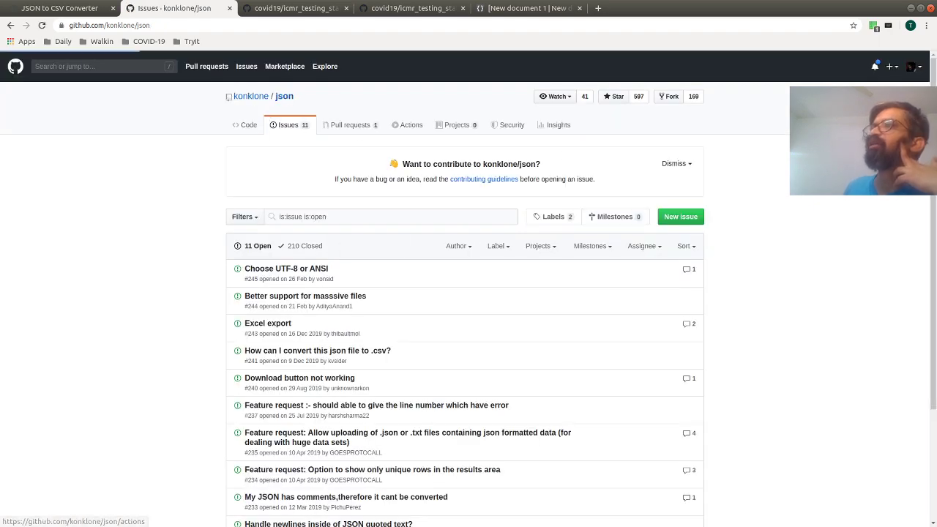
click(248, 124)
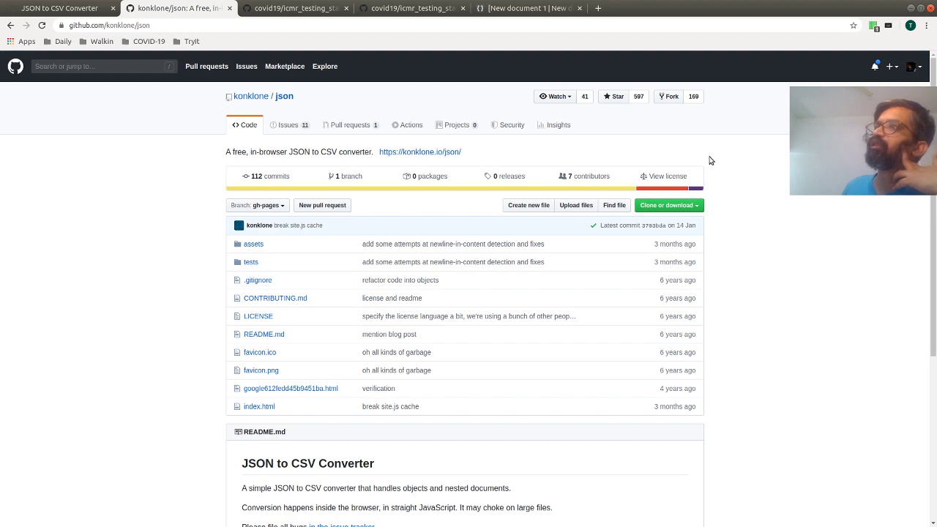
Open the original konklone.io/json converter from the README, then return to the json-csv tab.
scroll(708, 159, down, 4)
scroll(708, 159, down, 1)
scroll(708, 160, down, 1)
scroll(708, 160, up, 3)
scroll(709, 159, up, 3)
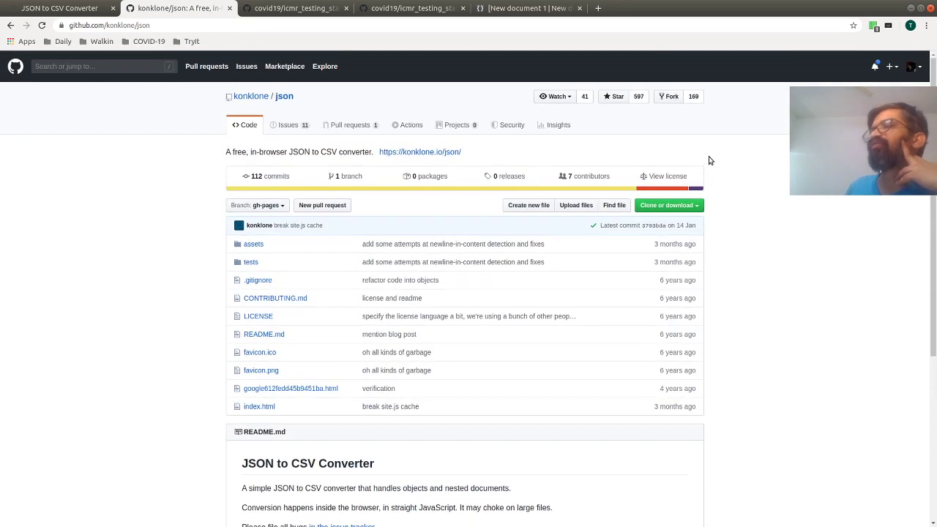
click(425, 152)
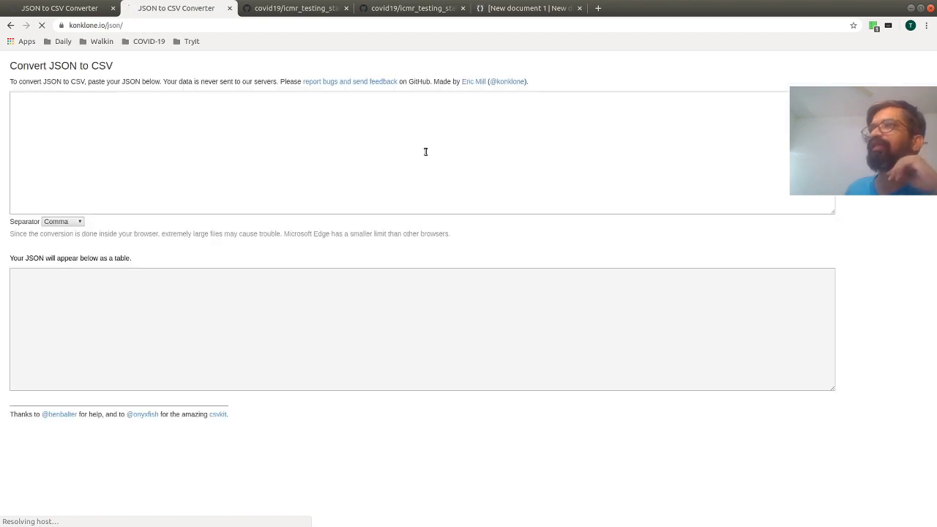
key(ctrl+shift+Tab)
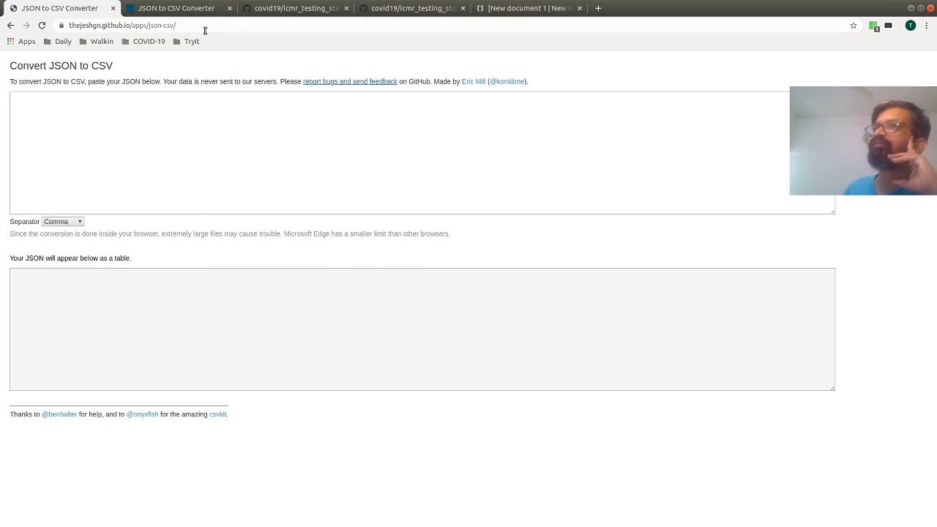
Paste the ICMR JSON into the converter to get a 22-row table, then return to JSON Editor Online.
click(172, 167)
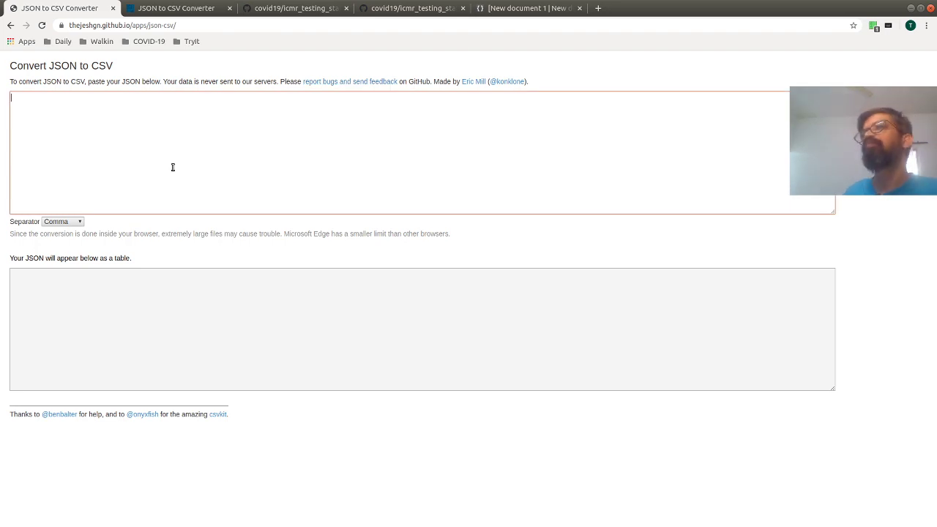
key(ctrl+v)
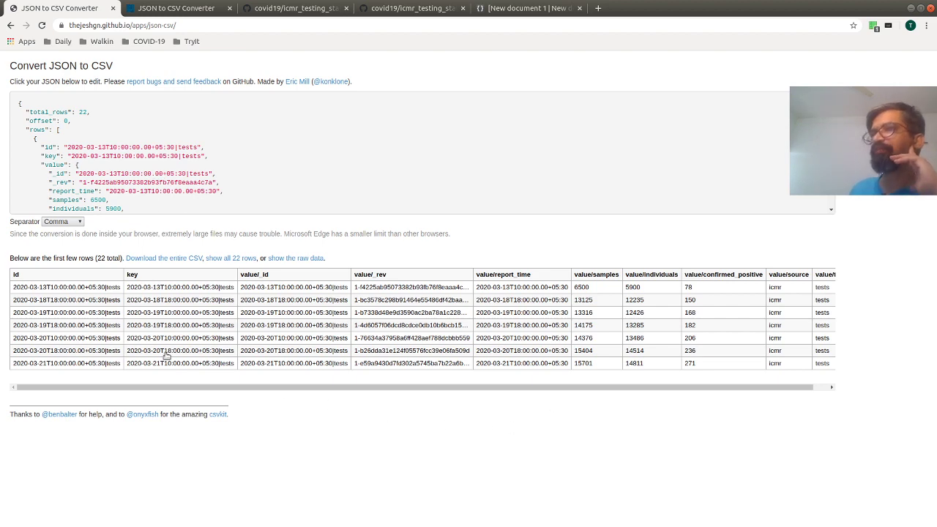
mouse_move(164, 388)
mouse_down()
mouse_move(465, 388)
mouse_move(28, 388)
mouse_up()
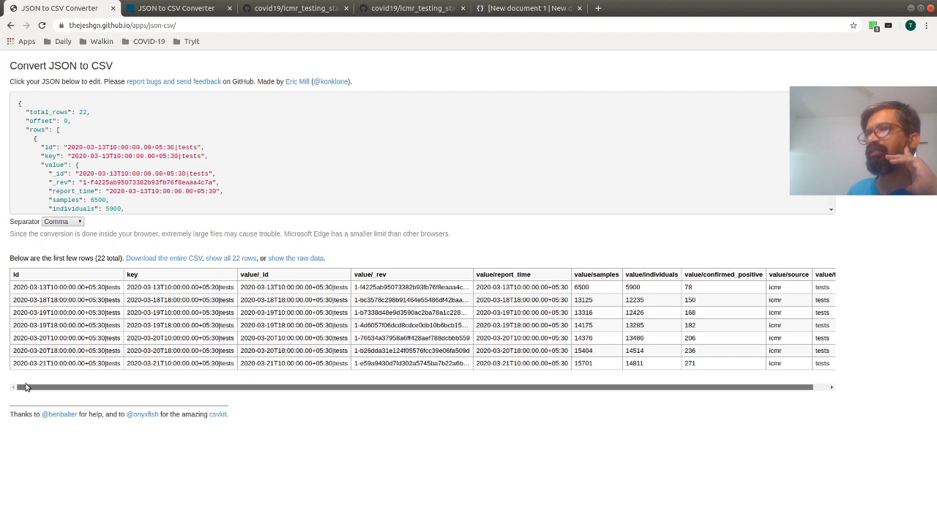
click(532, 8)
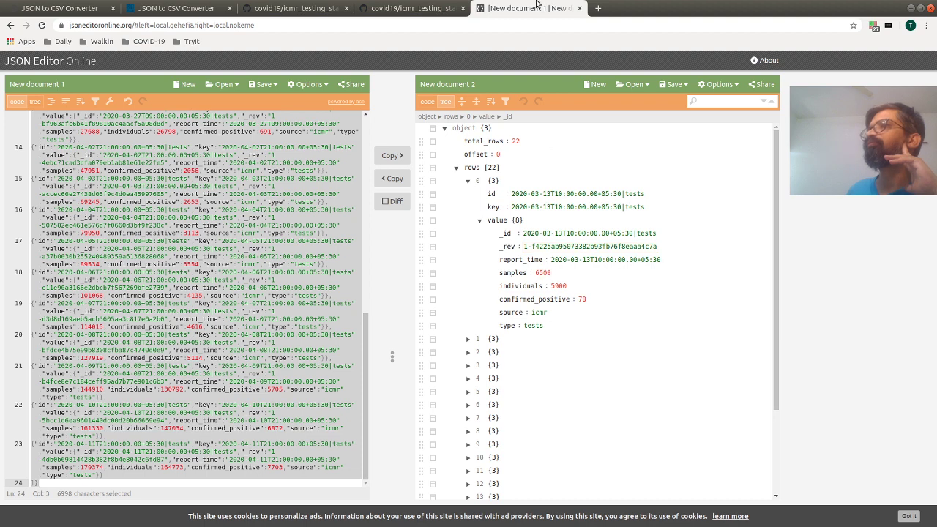
Return to the converter and inspect the flattened column headers from id through value/type.
click(59, 10)
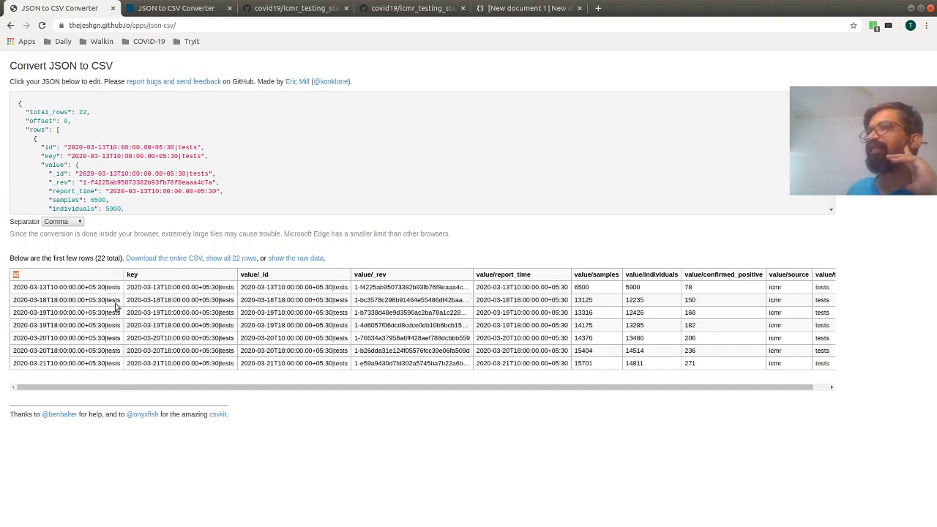
double_click(132, 275)
drag(282, 283, 243, 275)
click(47, 167)
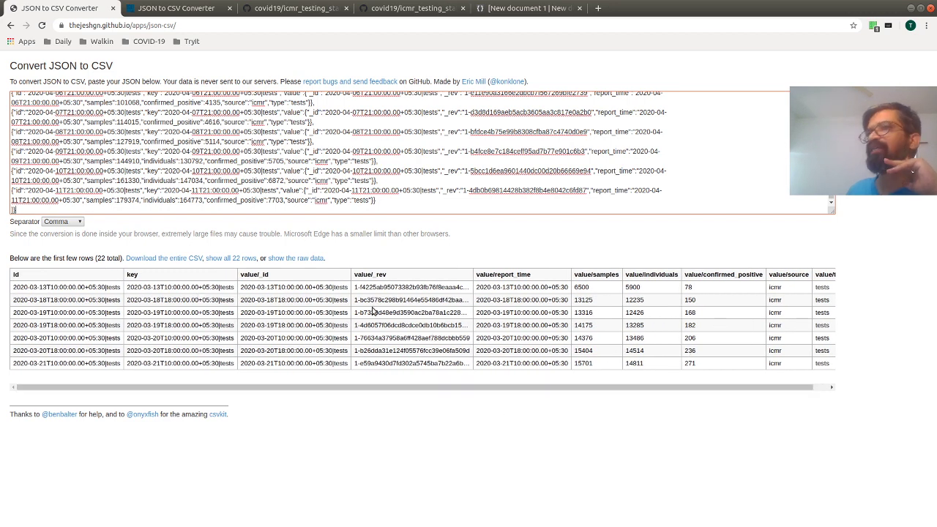
Download the entire CSV and open result.csv in Calc, importing with the default Tab separator.
click(187, 259)
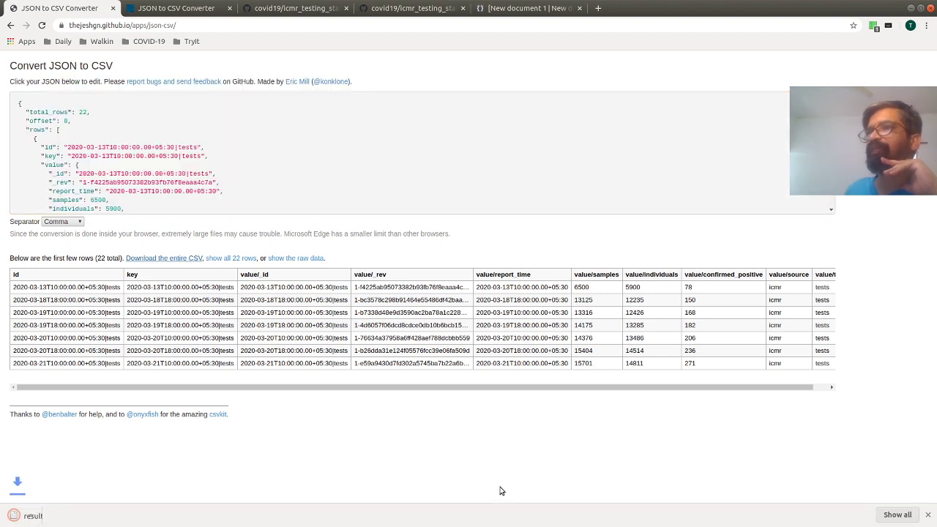
click(40, 518)
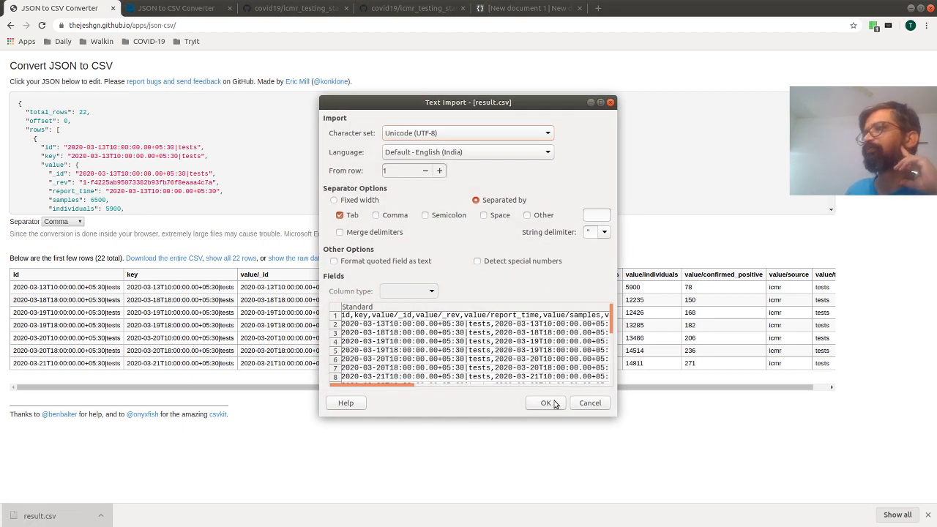
click(545, 403)
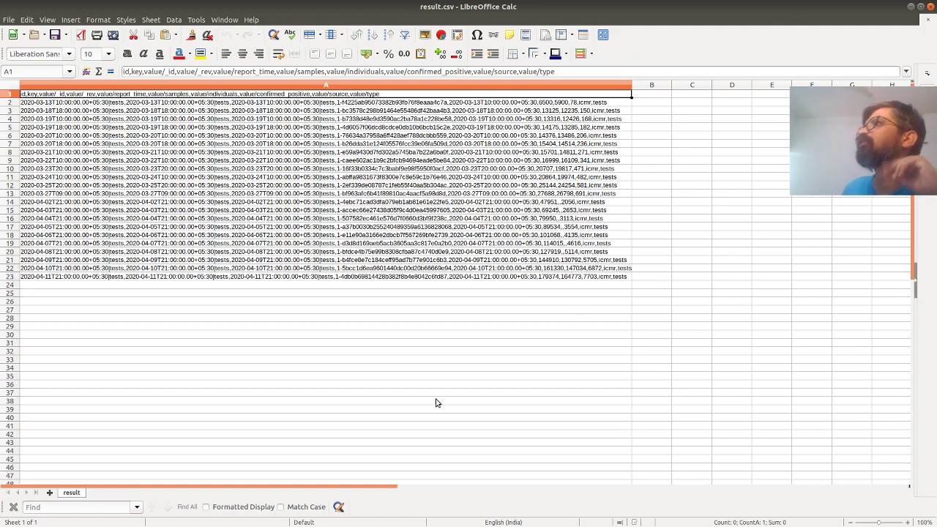
Download the CSV again and import result (1).csv split on Comma instead of Tab.
key(alt+Tab)
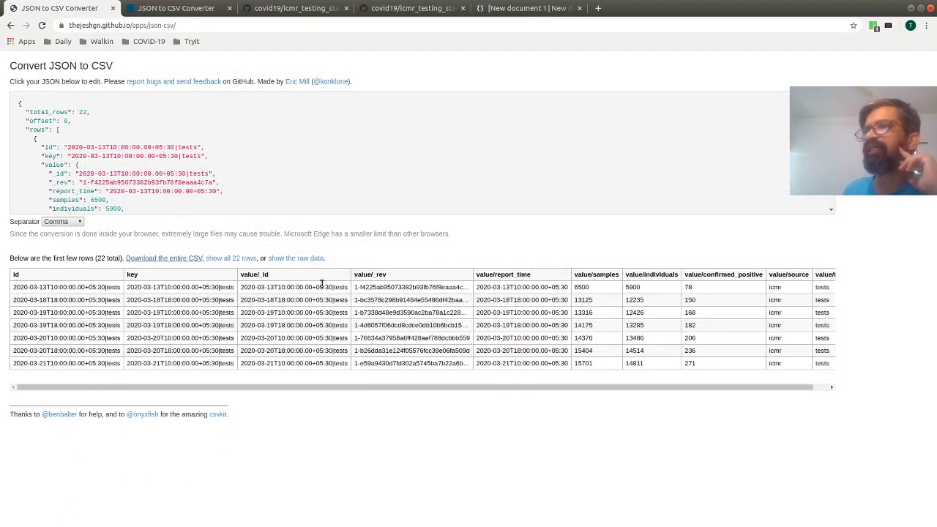
click(166, 259)
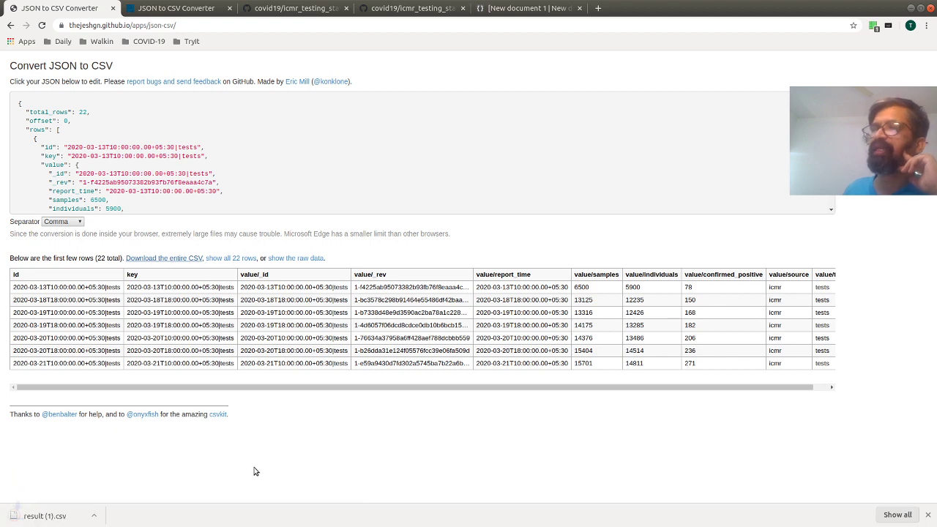
click(40, 518)
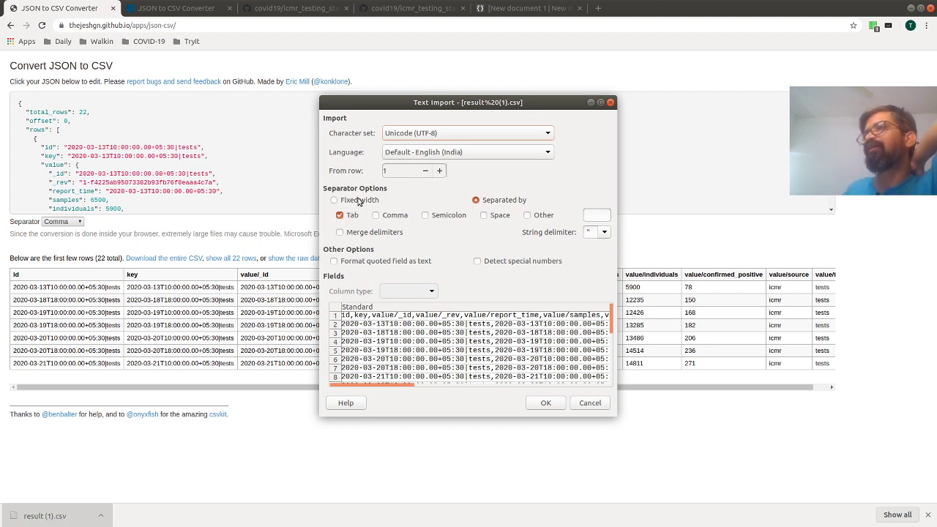
click(340, 215)
click(395, 215)
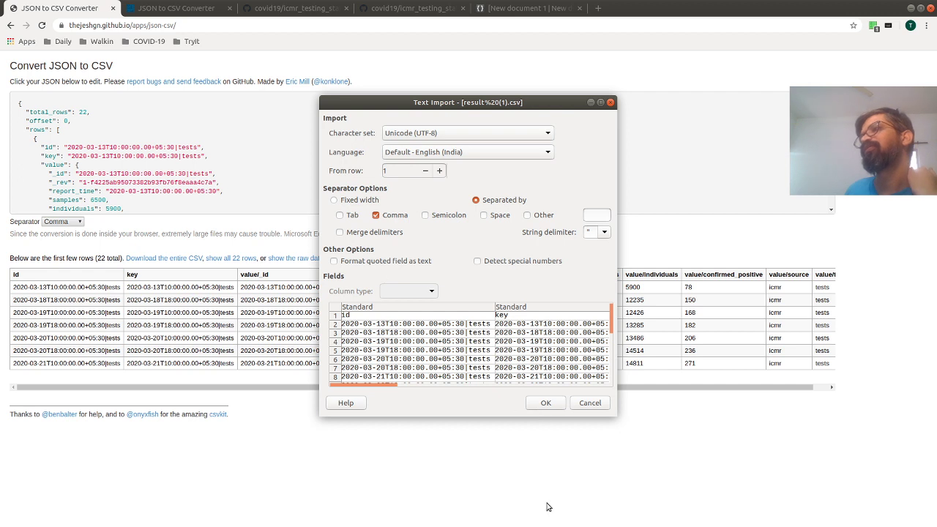
click(551, 404)
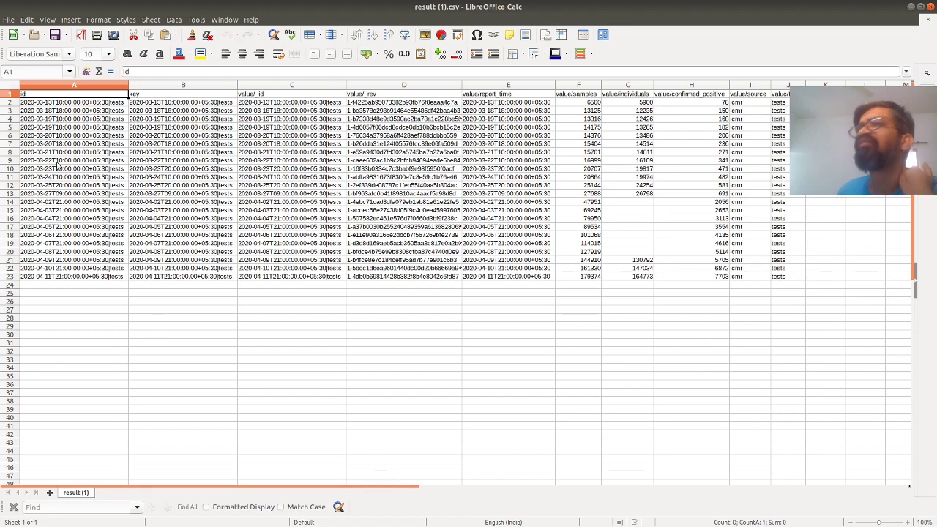
Delete columns B–D: key, value/_id and value/_rev.
drag(93, 86, 358, 86)
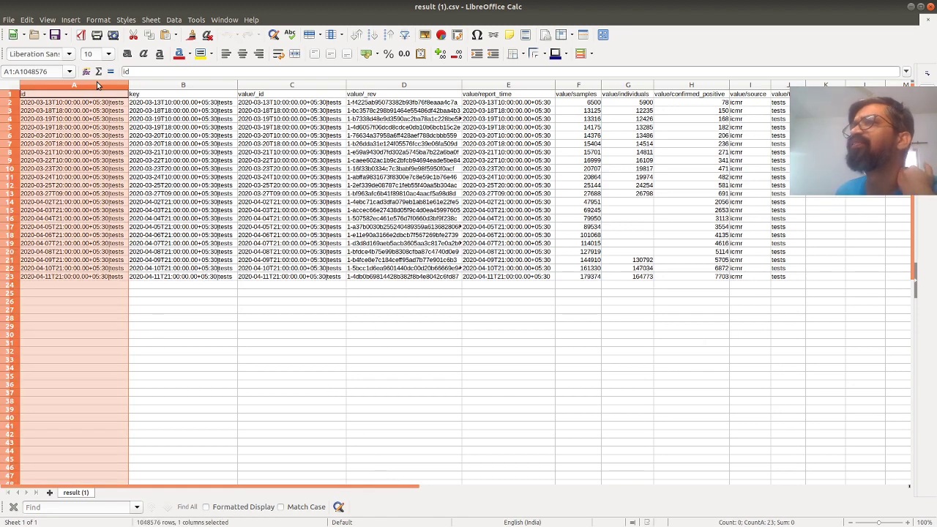
right_click(368, 86)
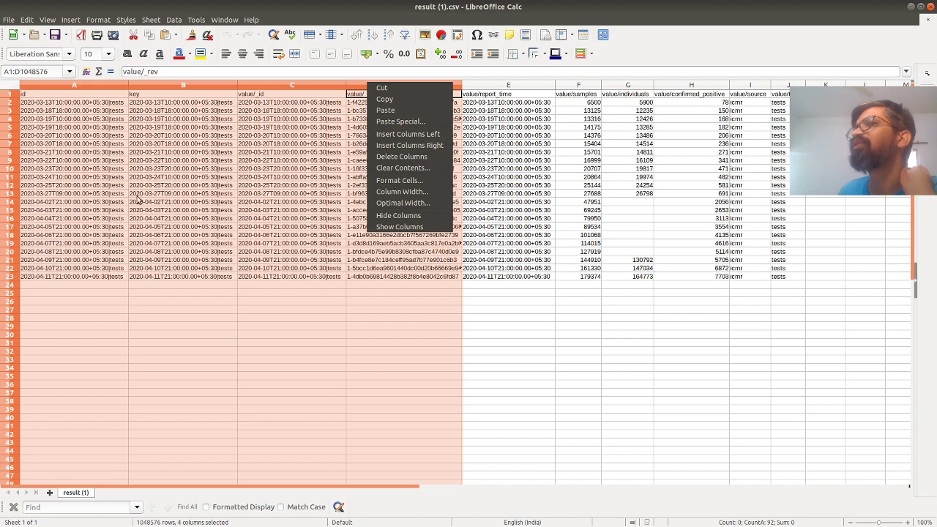
key(Escape)
click(157, 85)
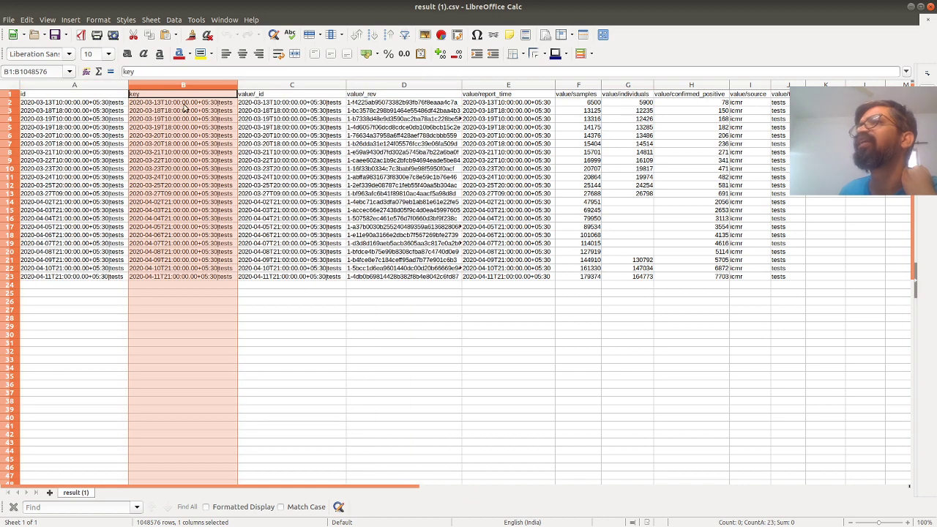
shift+click(359, 89)
right_click(312, 192)
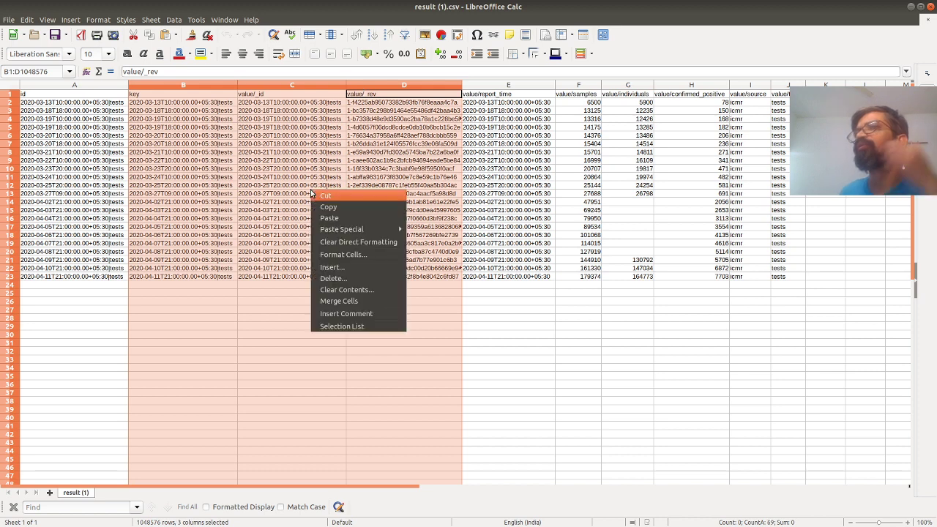
click(324, 279)
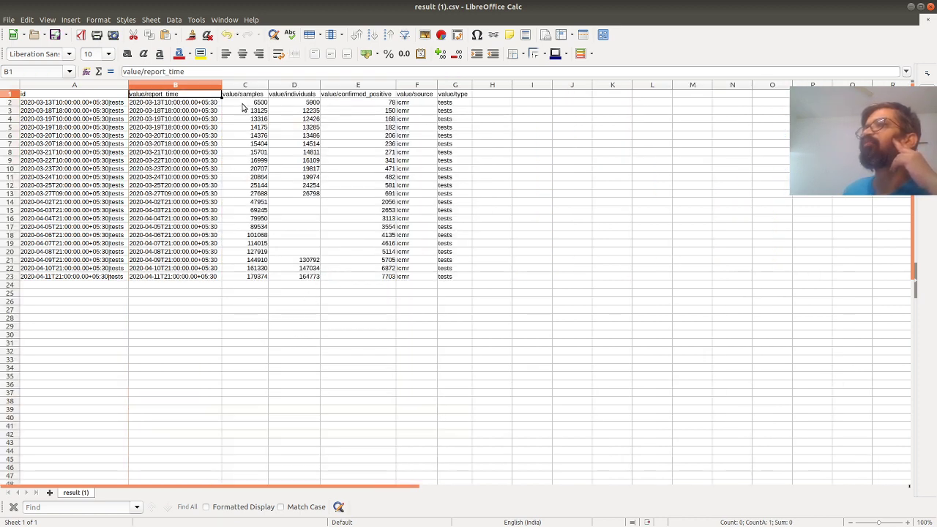
Check row 2's samples, individuals and confirmed positive values and the source/type columns.
click(244, 106)
click(291, 105)
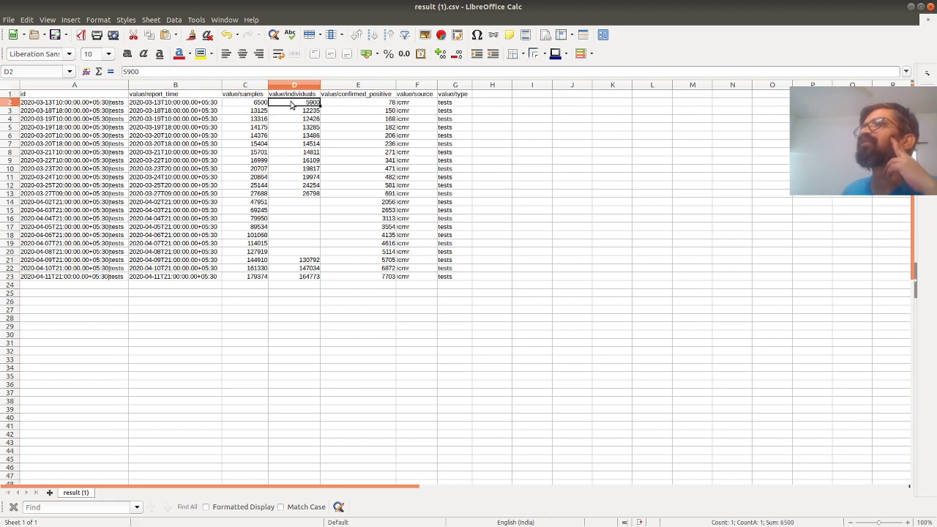
click(379, 104)
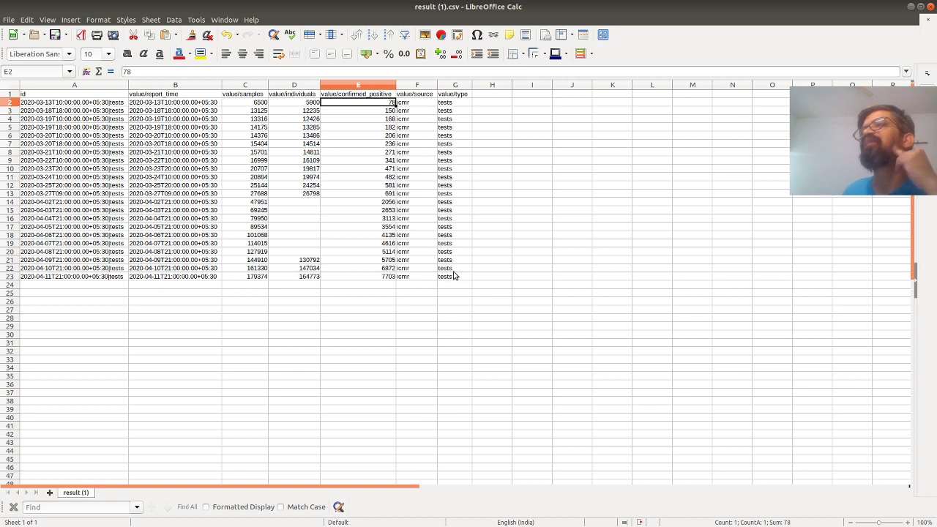
drag(450, 261, 446, 111)
drag(443, 276, 437, 87)
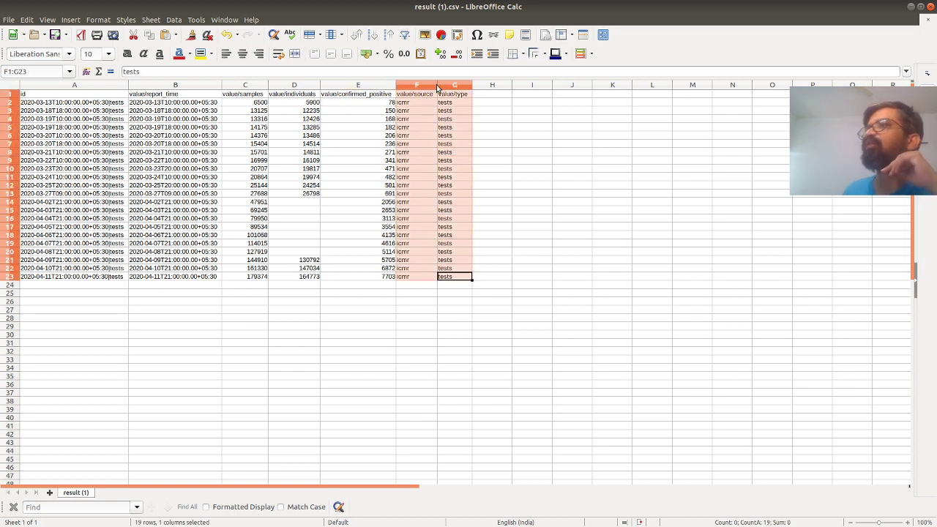
click(301, 303)
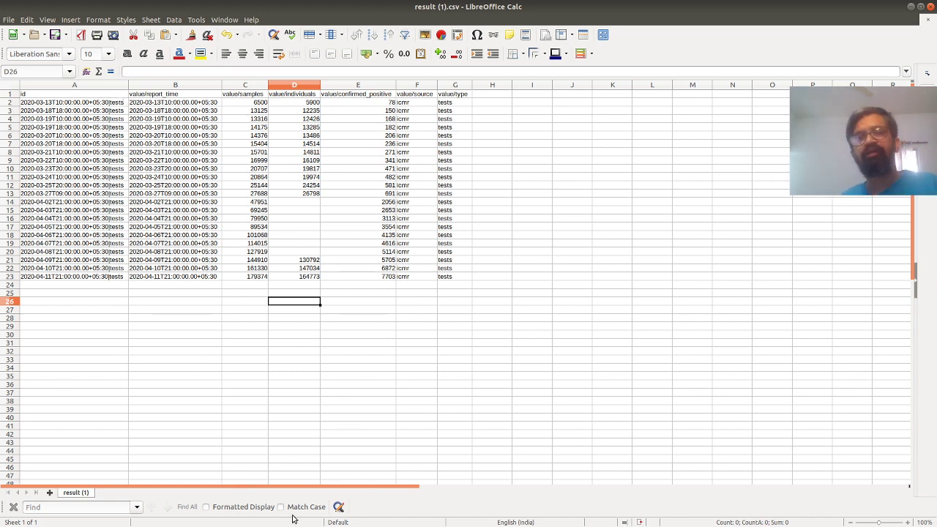
Paste the testing-status JSON into the second converter's input box to generate the CSV table.
key(alt+Tab)
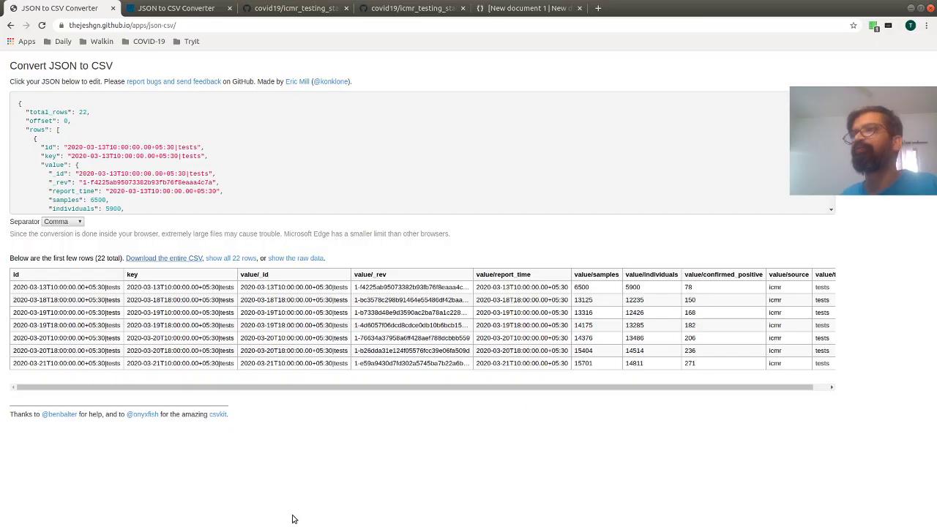
click(282, 10)
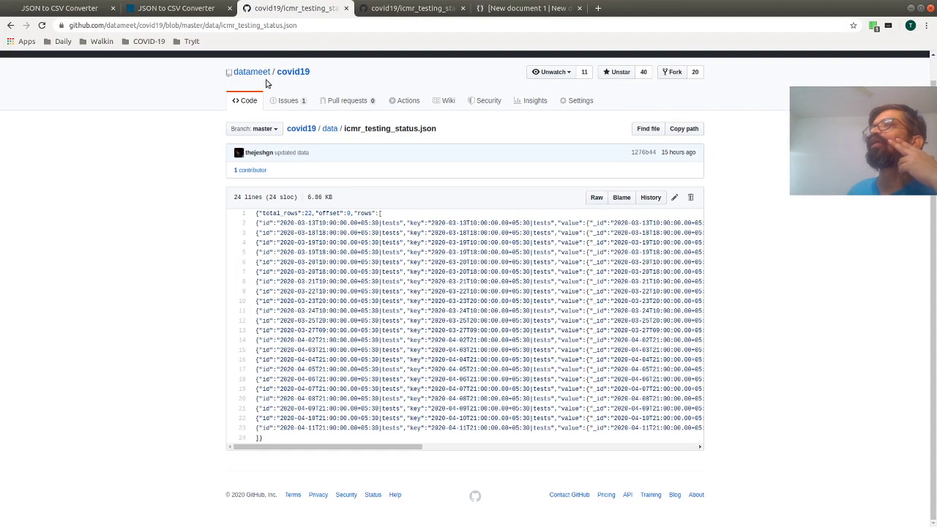
click(174, 8)
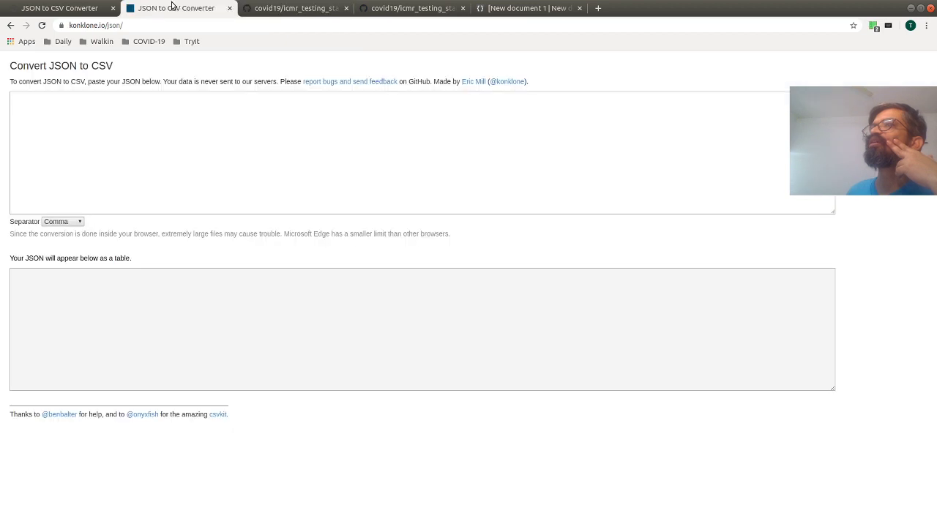
click(125, 163)
key(ctrl+v)
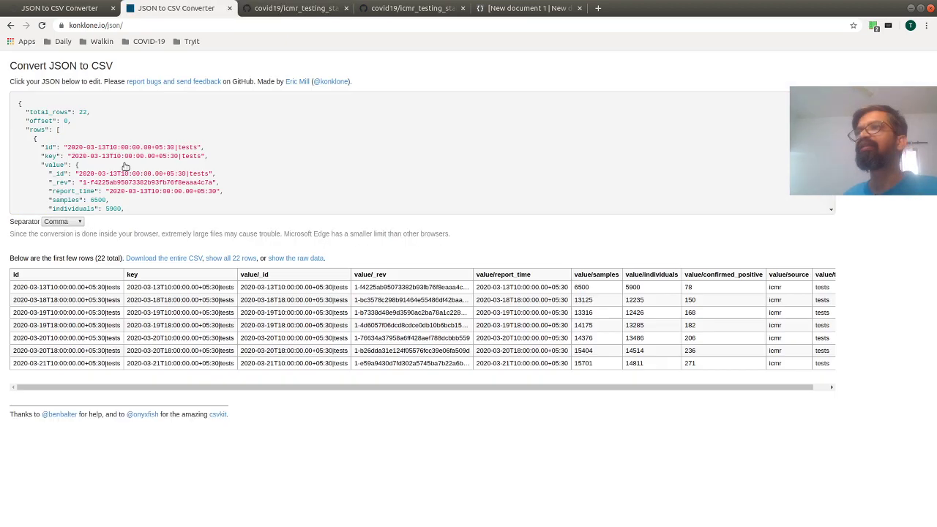
Compare with the first converter, then download the entire CSV from the second converter.
click(77, 9)
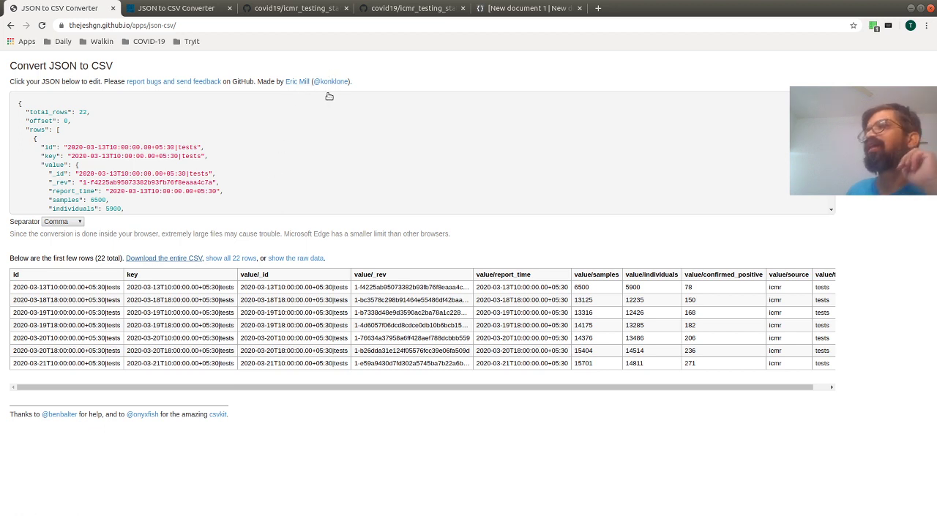
click(159, 9)
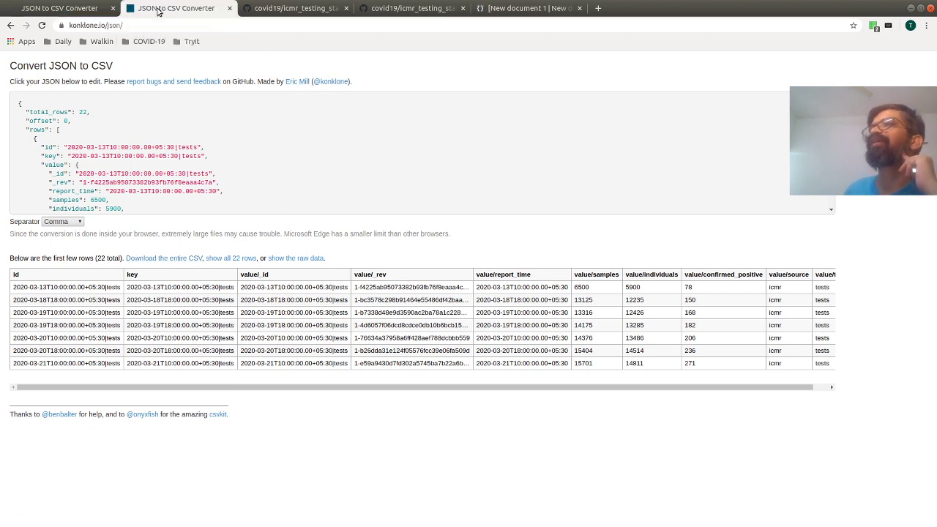
click(193, 261)
click(270, 227)
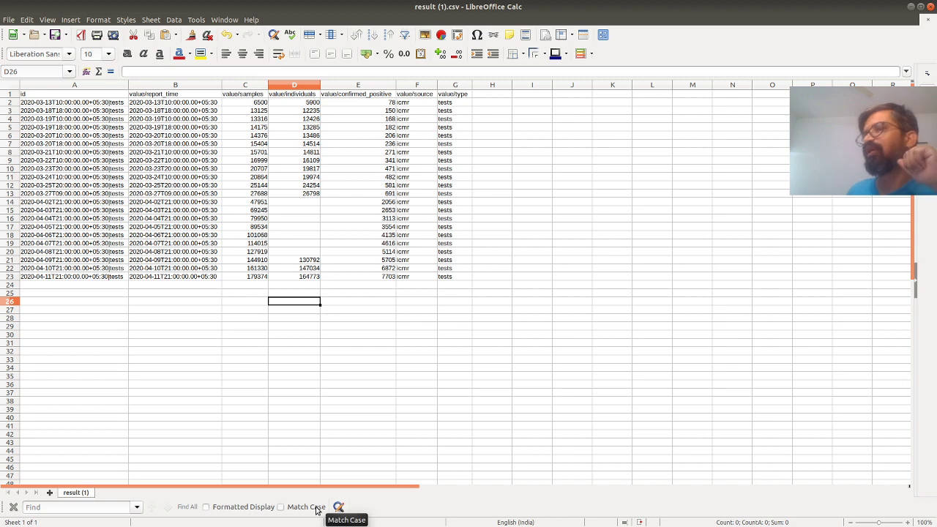
Save the trimmed ICMR sheet as result (1).csv, keeping Text CSV format.
click(263, 401)
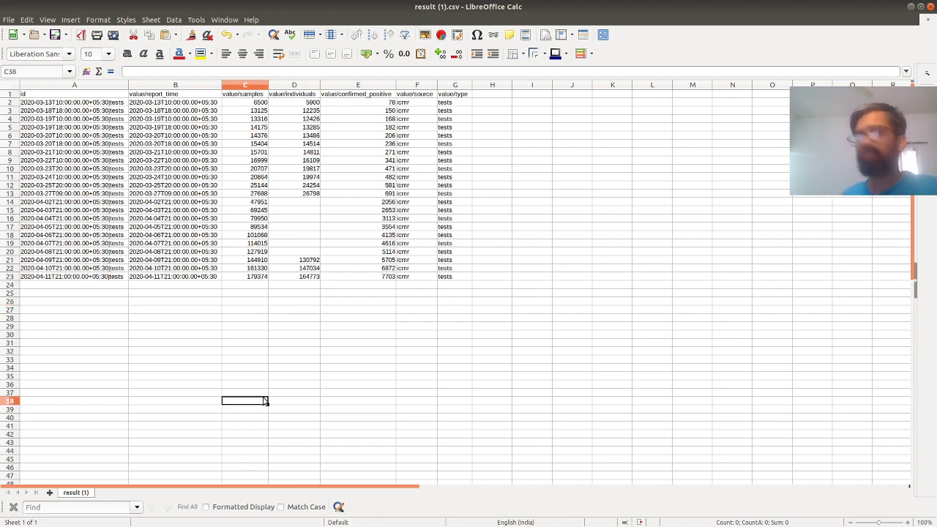
key(ctrl+s)
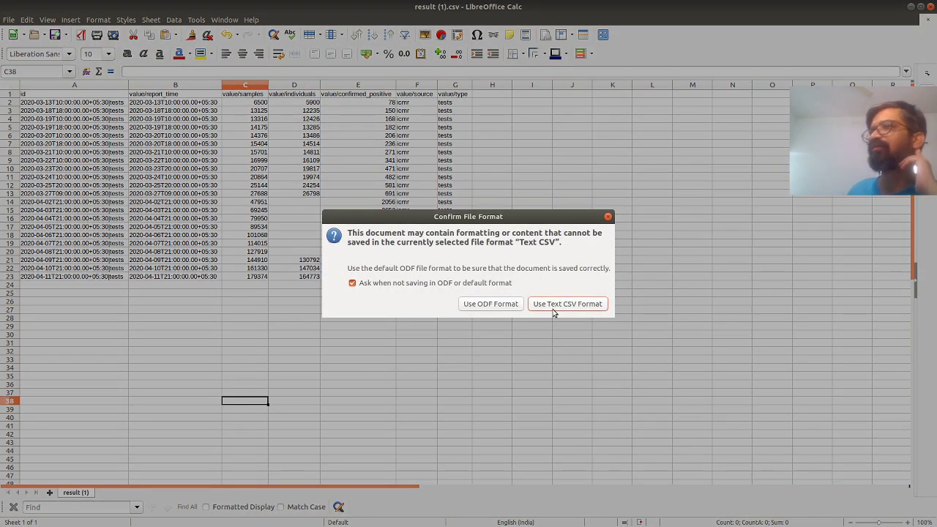
click(554, 311)
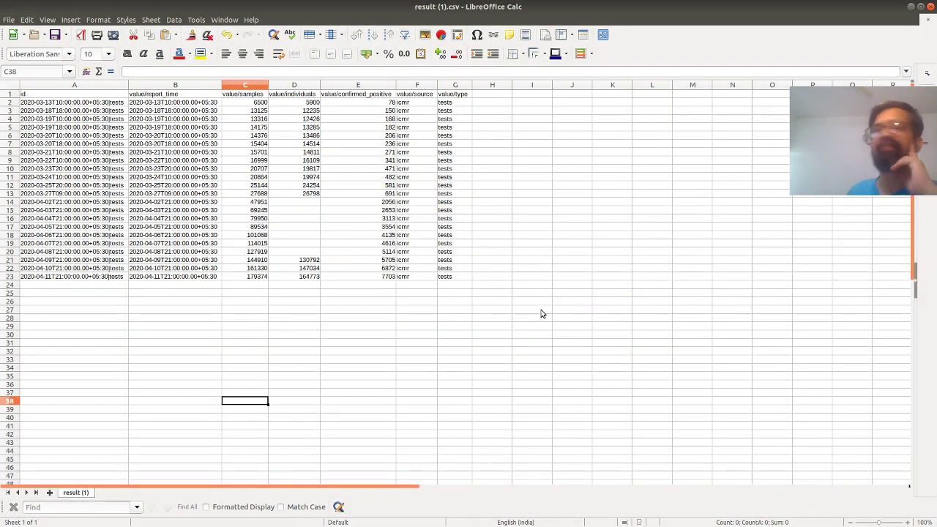